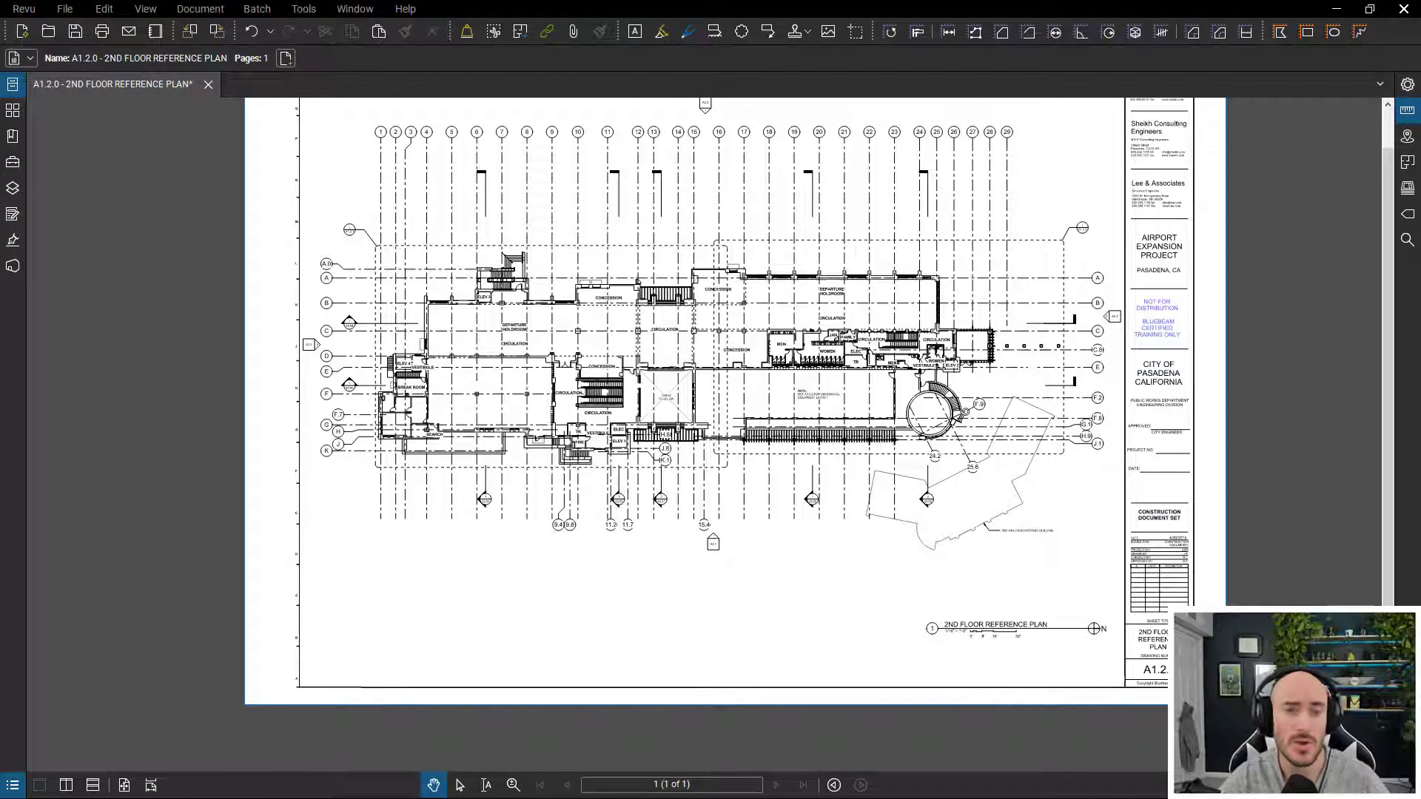
Pan the sheet and zoom into a close-up of the break room
drag(502, 407, 495, 450)
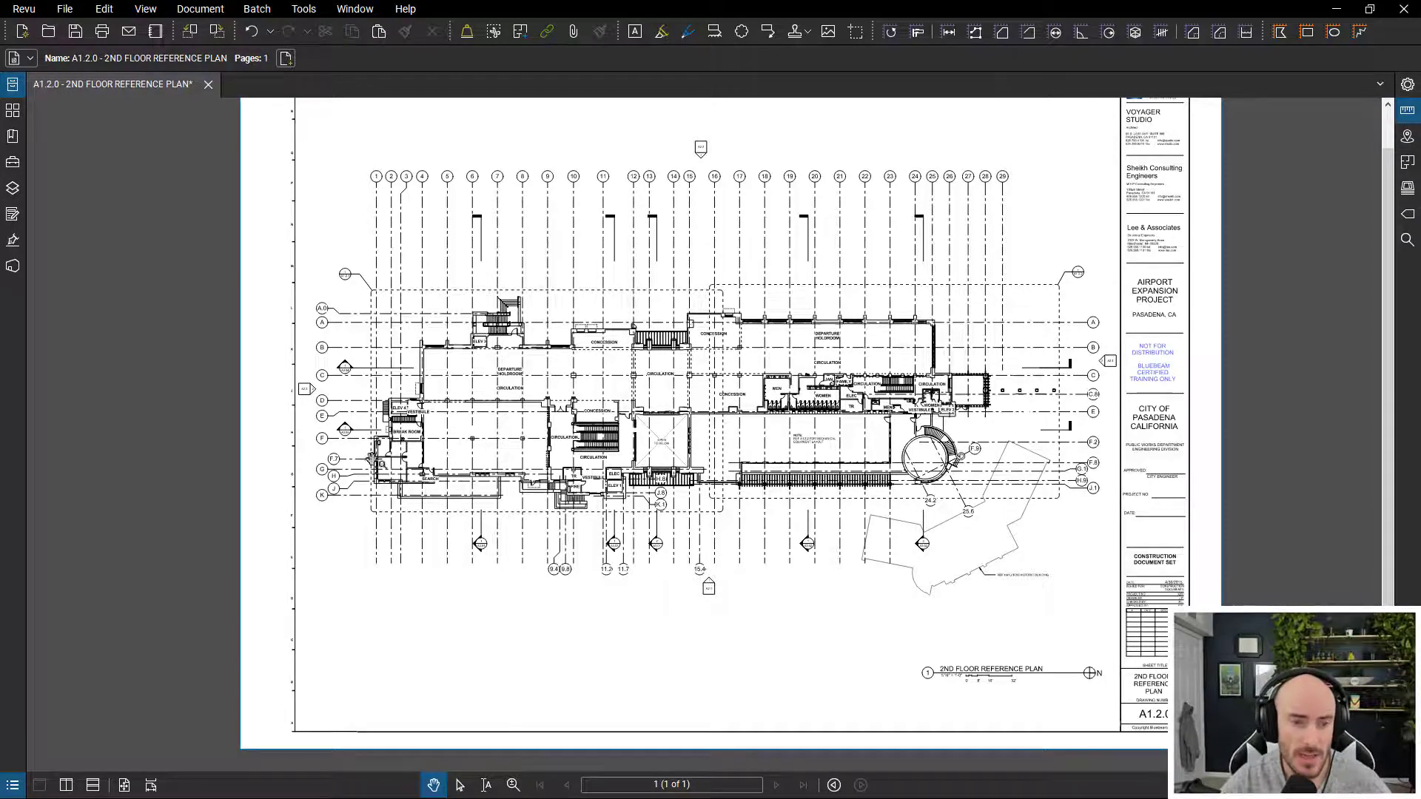
scroll(400, 433, up, 10)
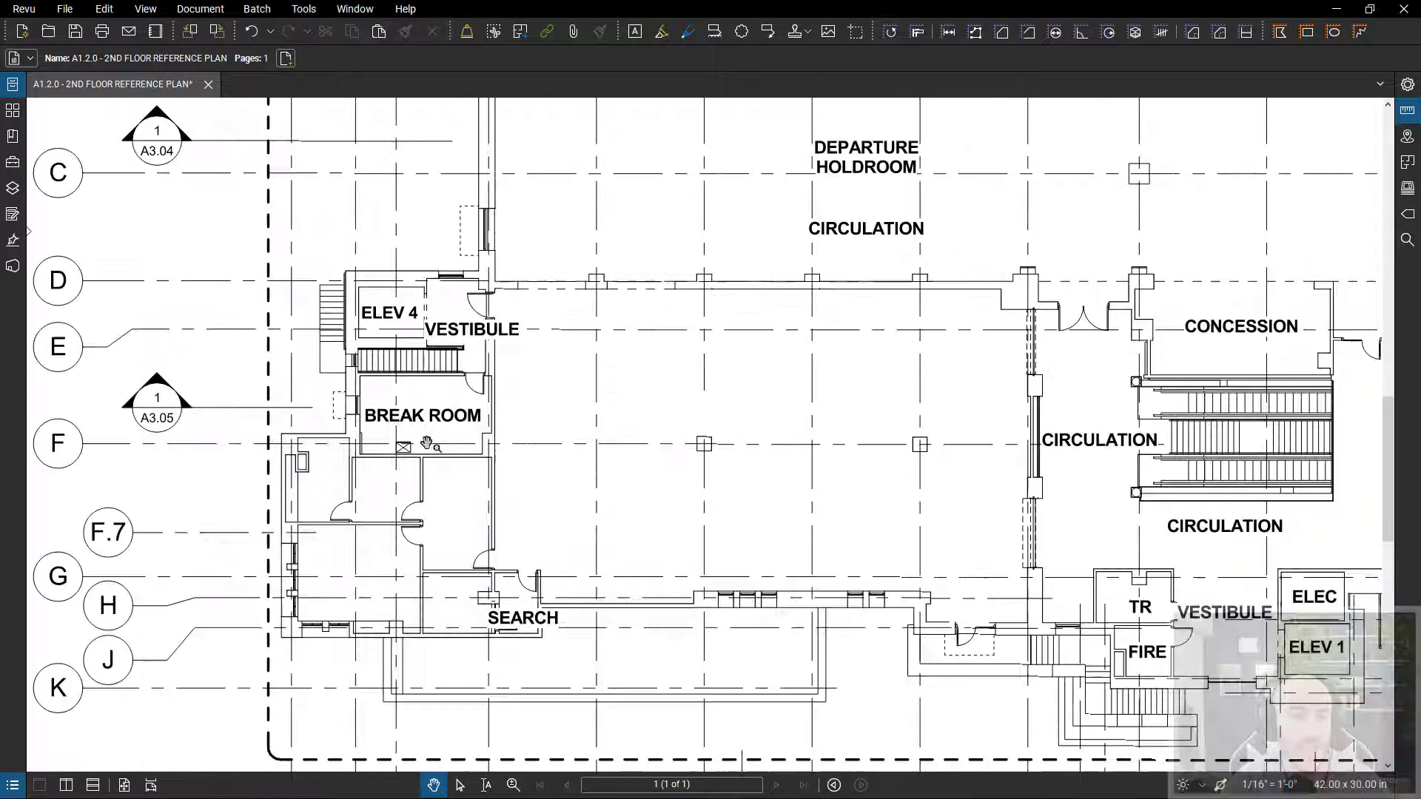
scroll(428, 442, up, 8)
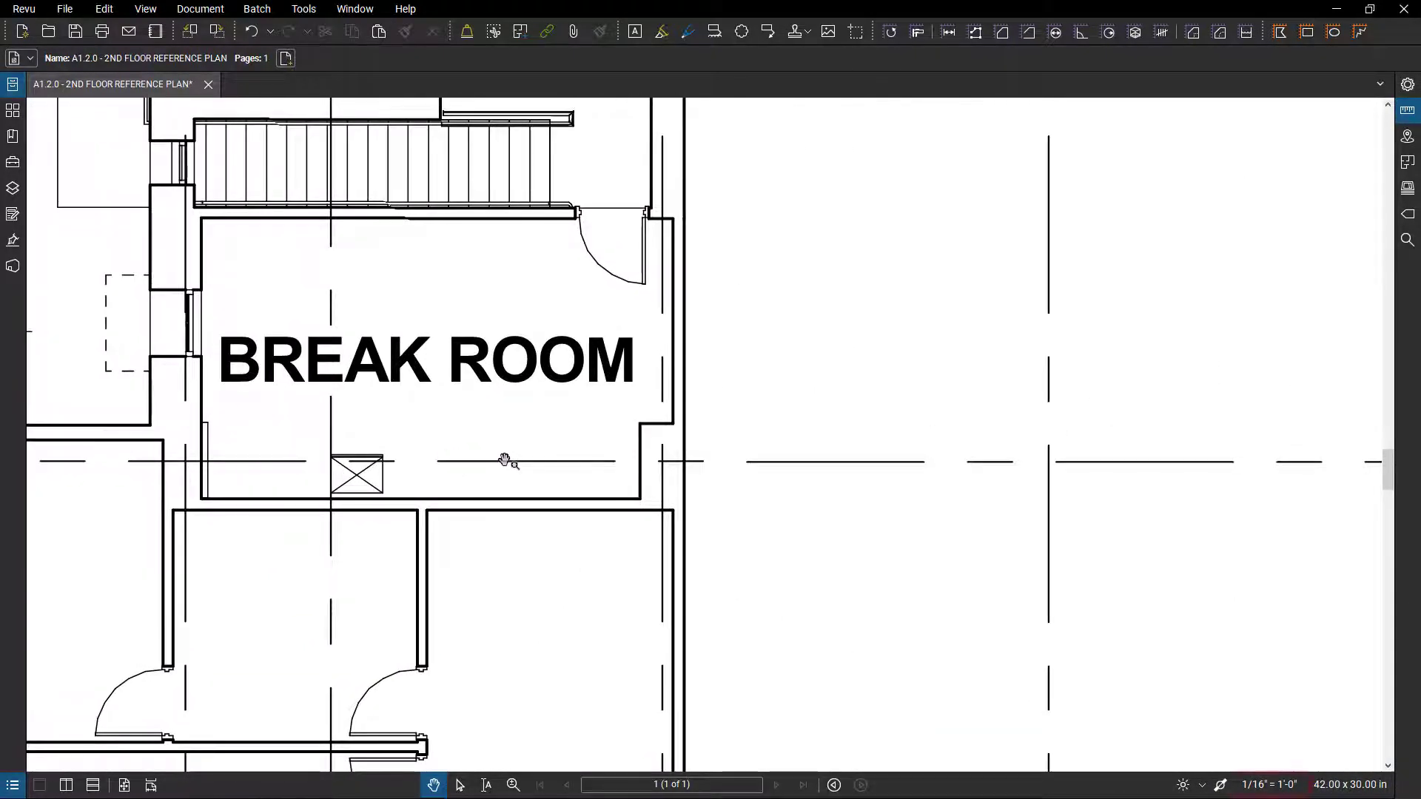
Keep the 1/16" = 1'-0" page scale and show the Measurements panel's scale settings
click(1270, 787)
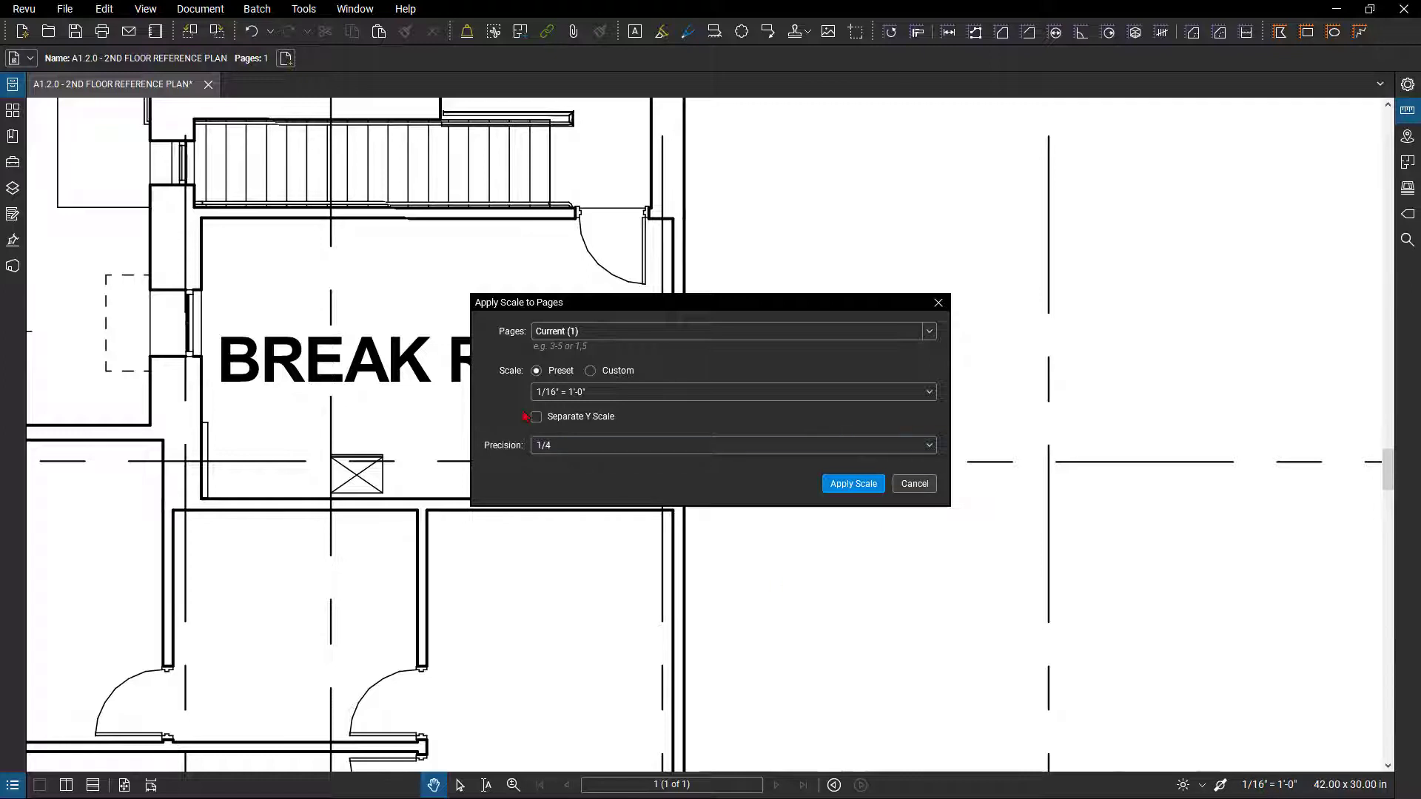
click(544, 373)
click(915, 483)
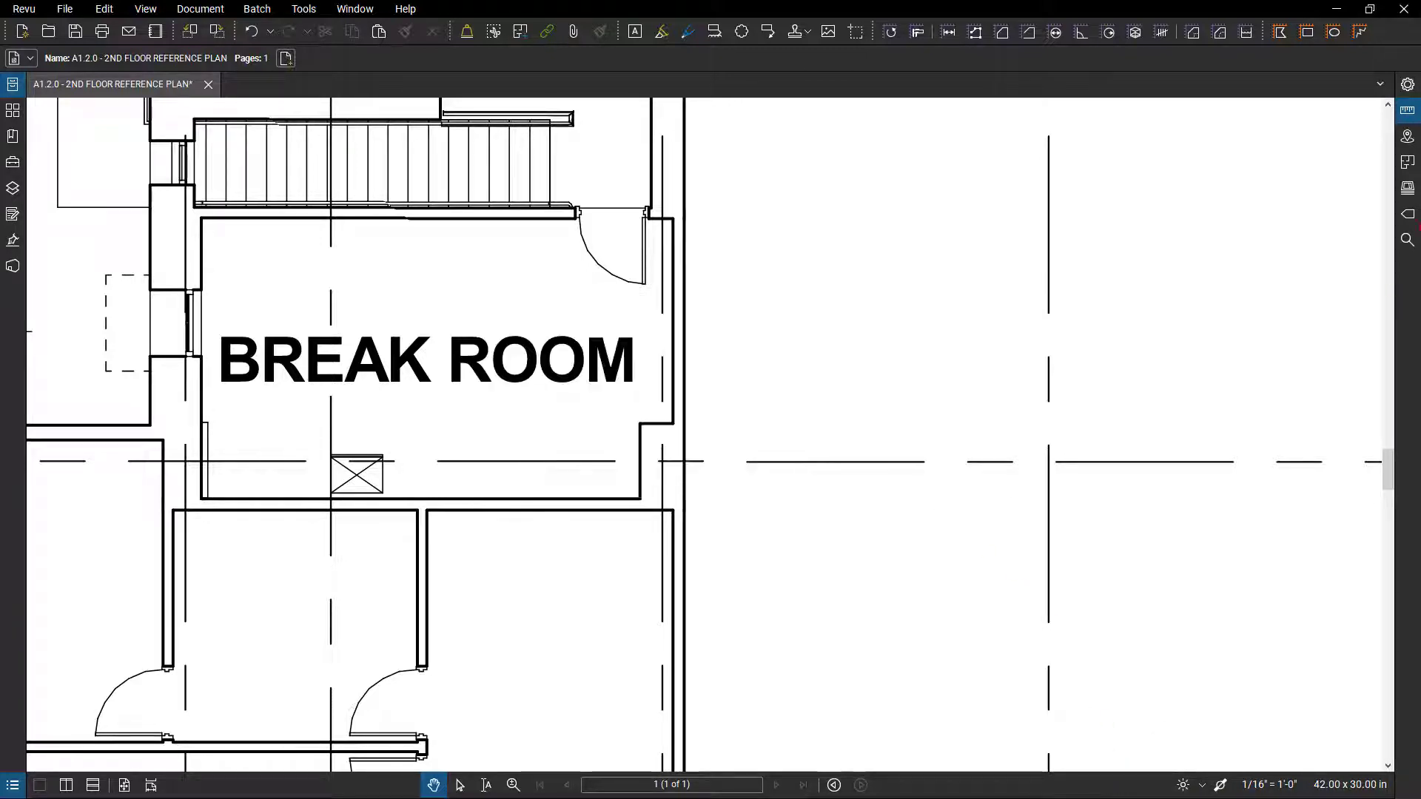
click(1407, 112)
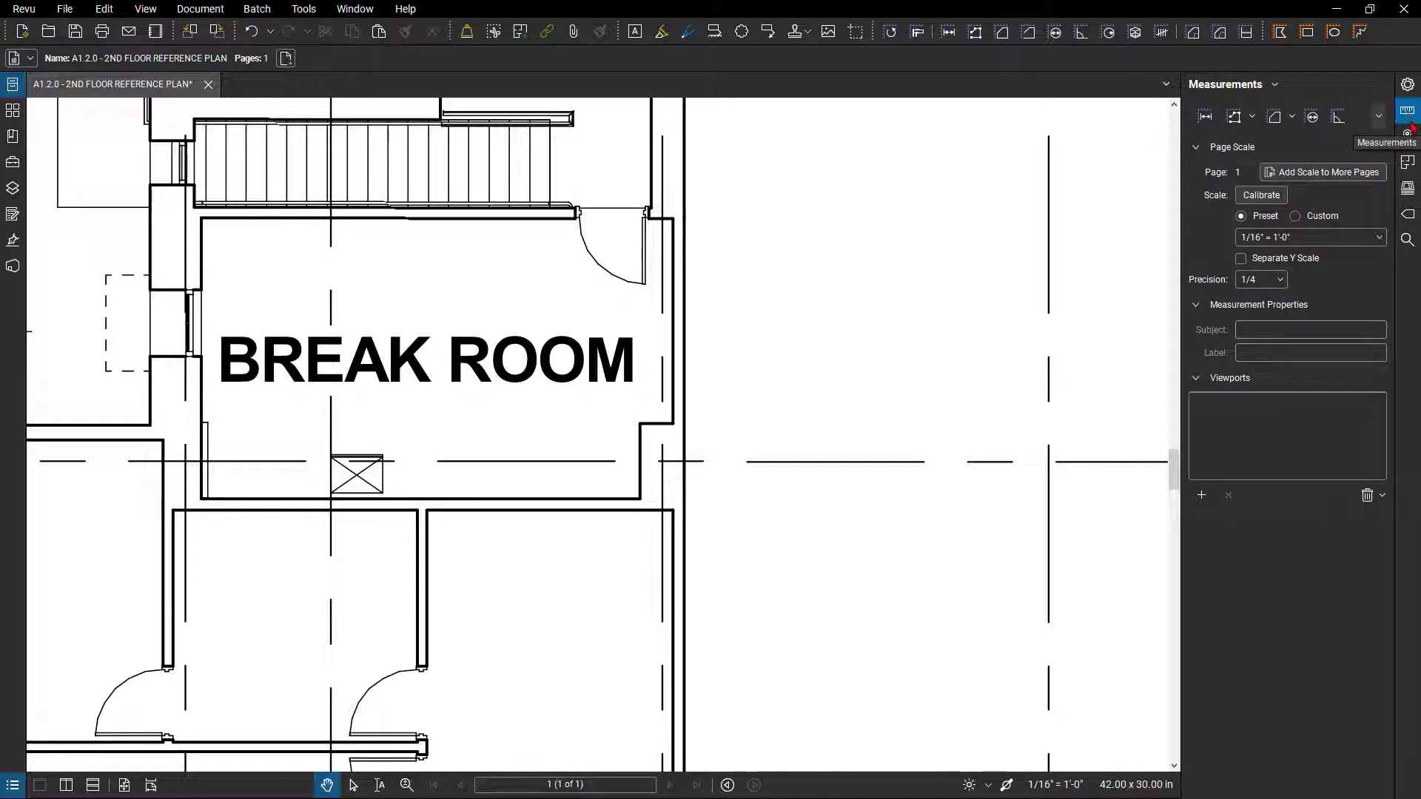
click(1262, 197)
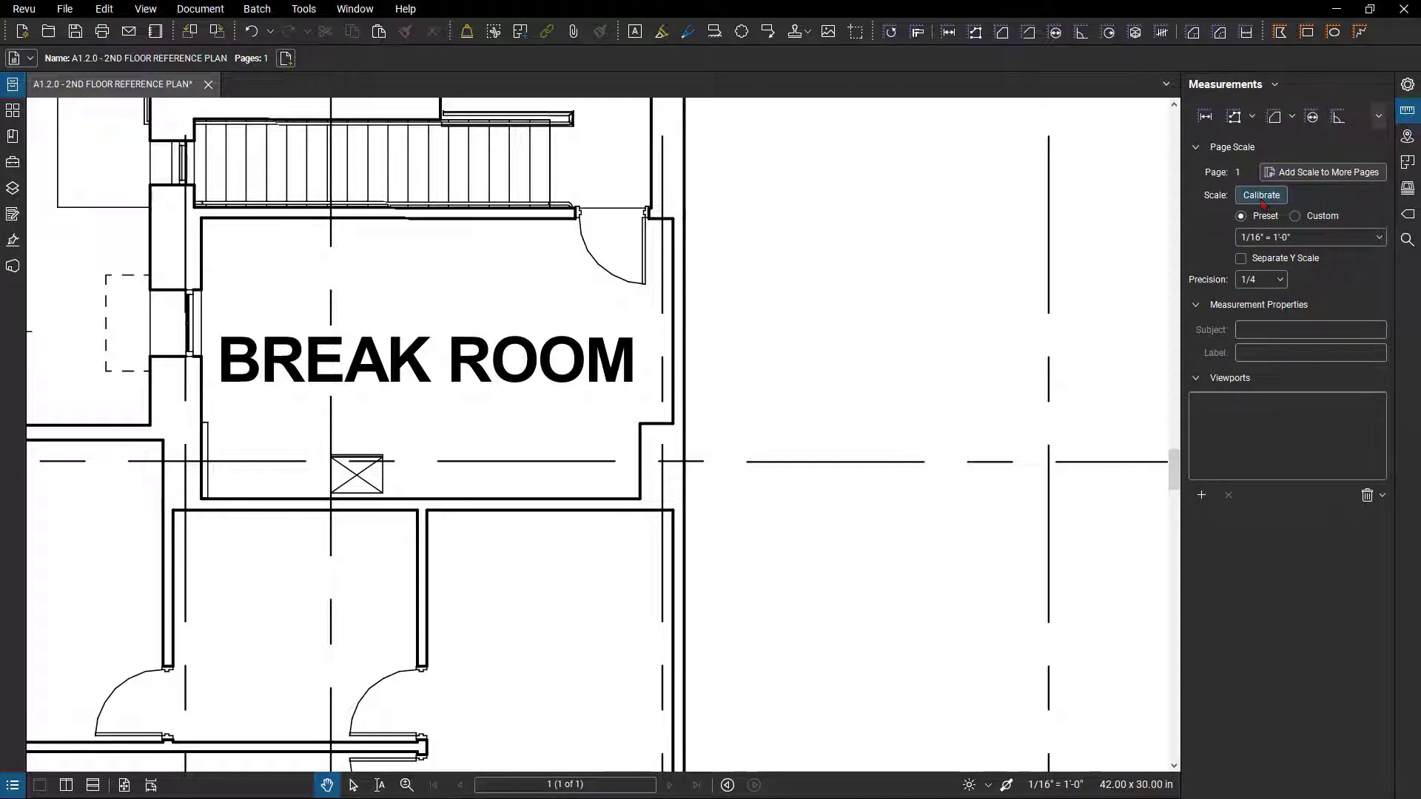
Browse the Measure and Sketch to Scale tool lists under Tools, then dismiss the menu
click(306, 13)
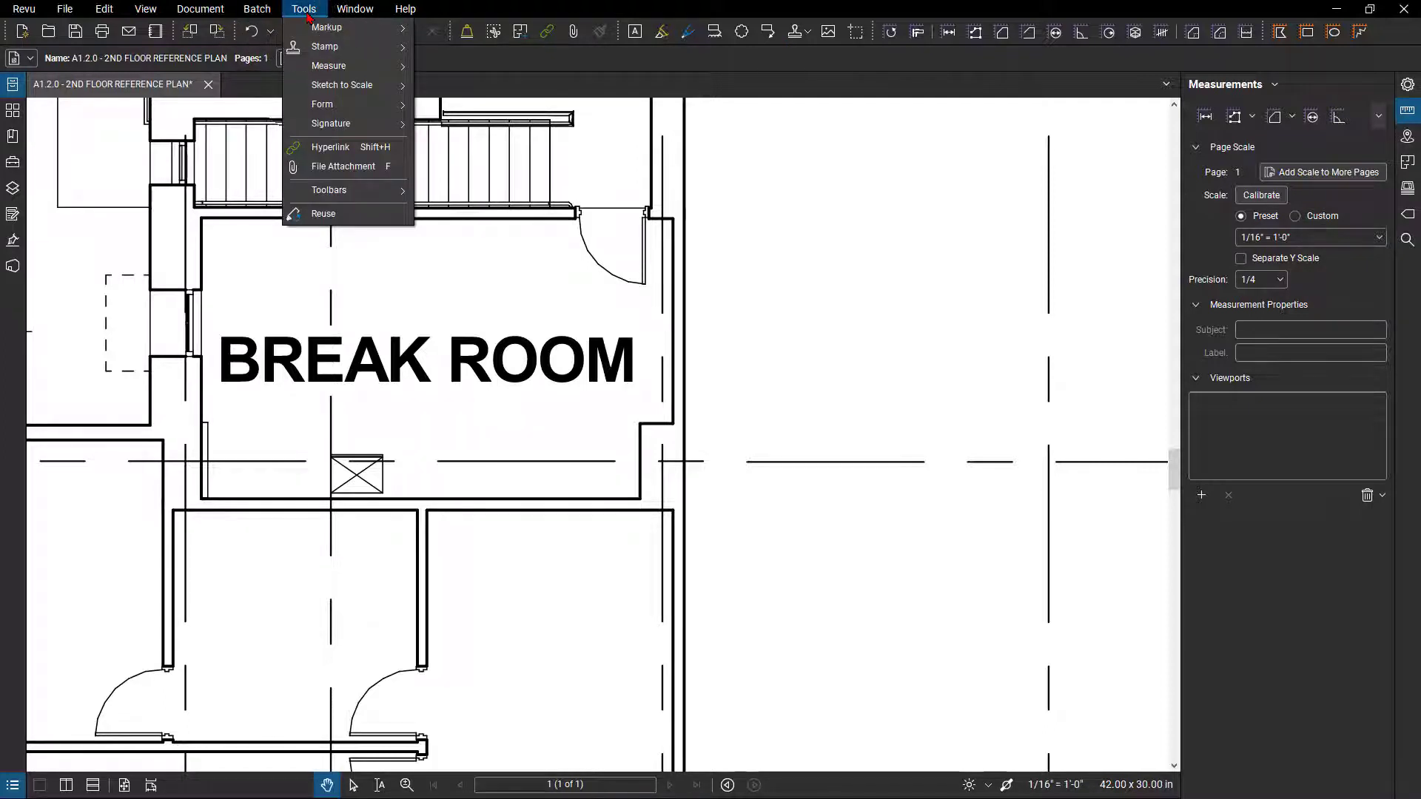
click(337, 66)
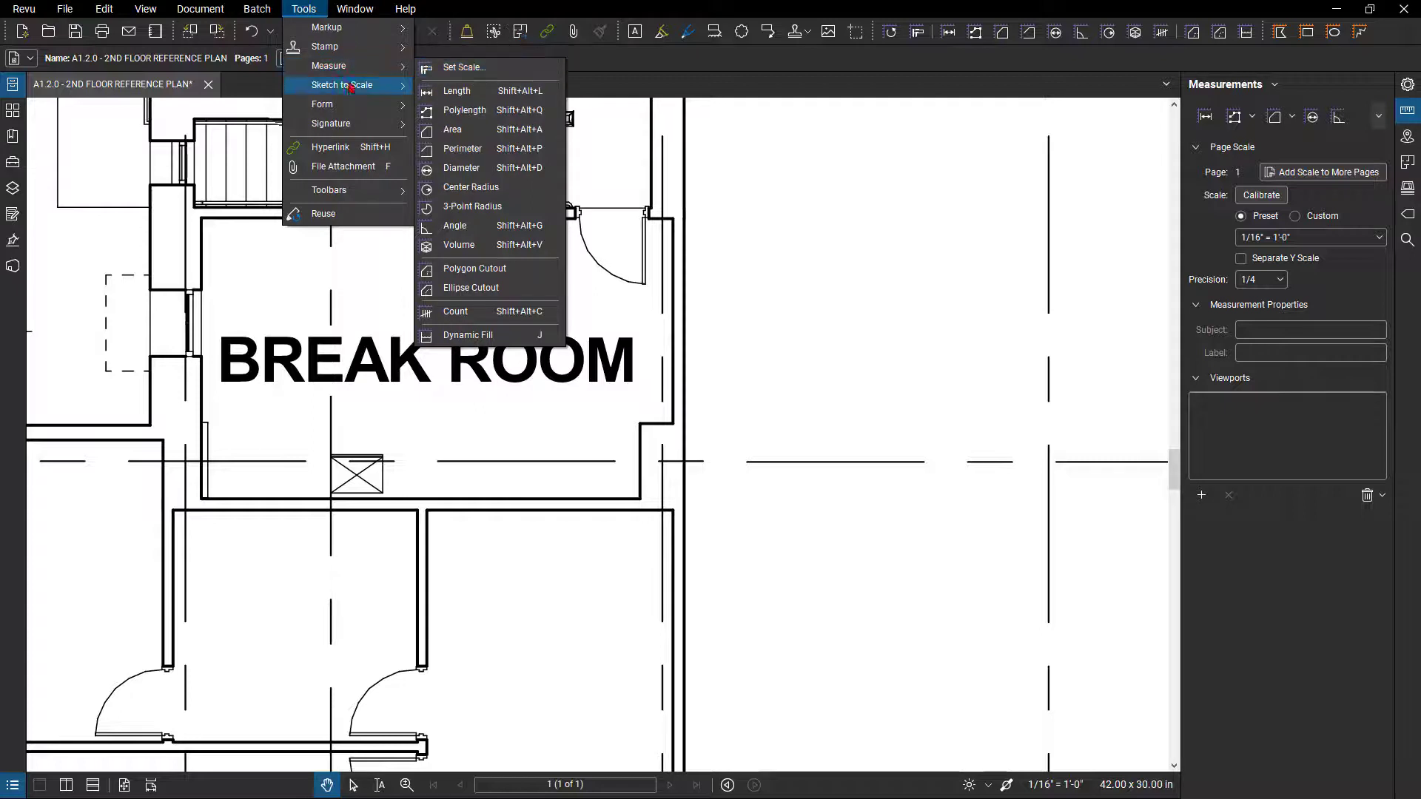
click(359, 84)
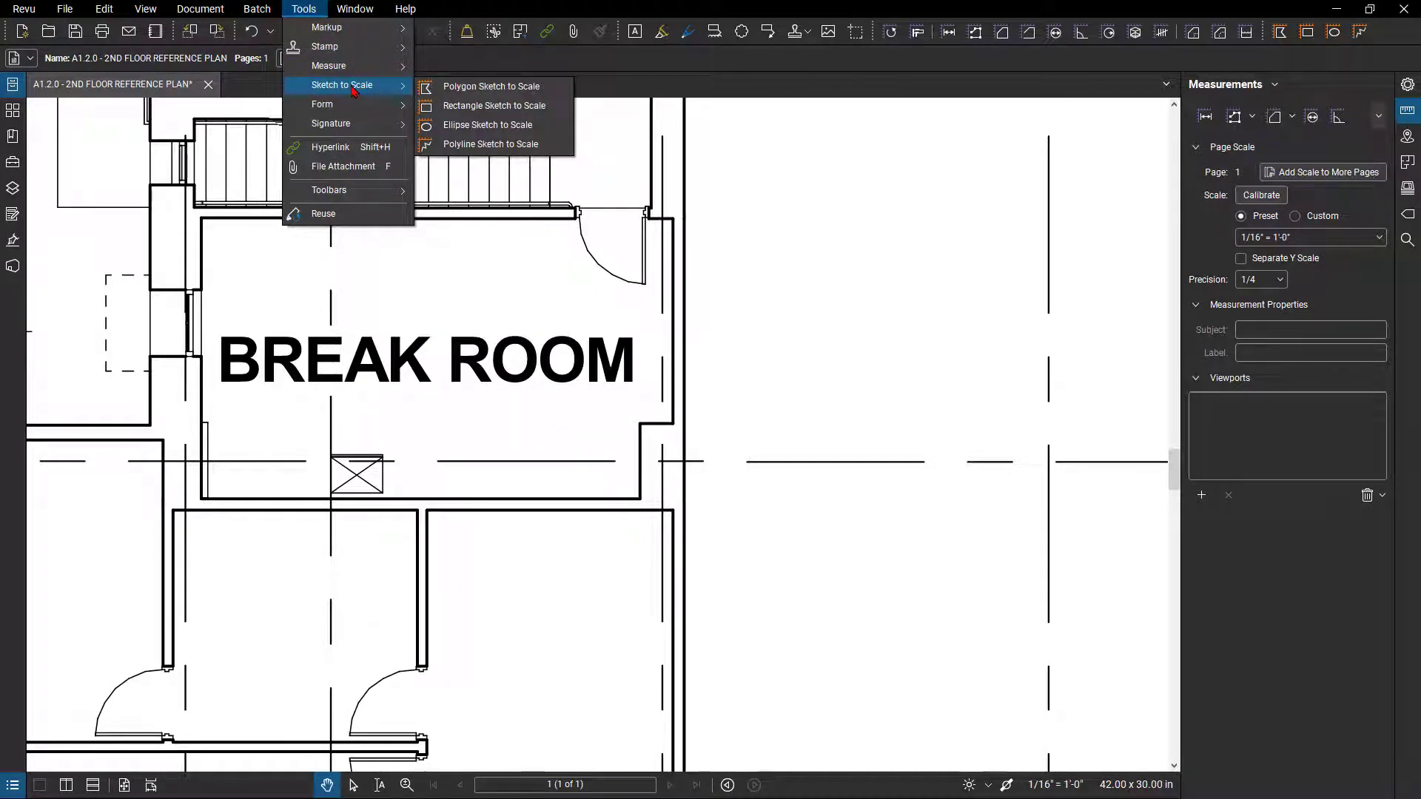
click(351, 86)
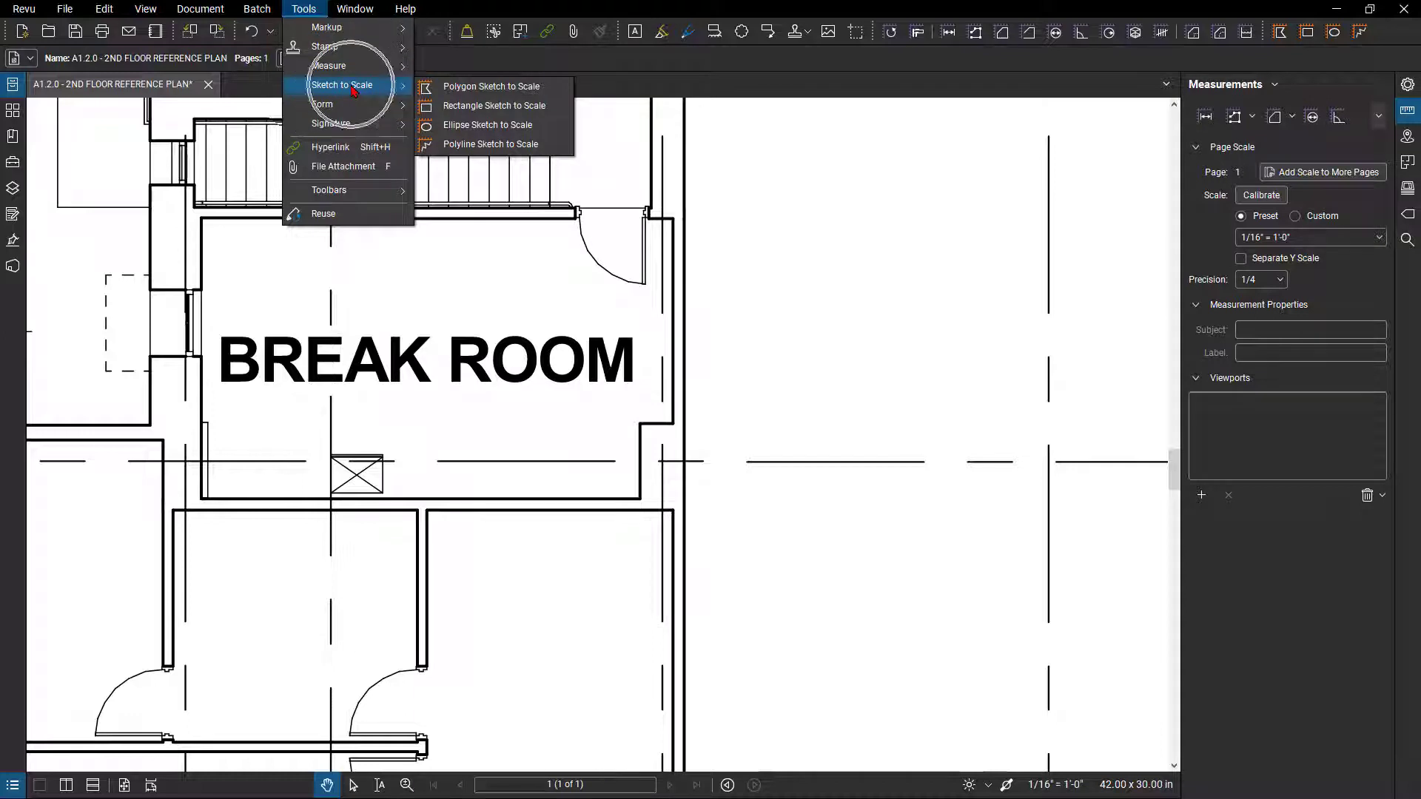
click(670, 77)
Collapse the Measurements panel and check the list of available toolbars
click(1407, 110)
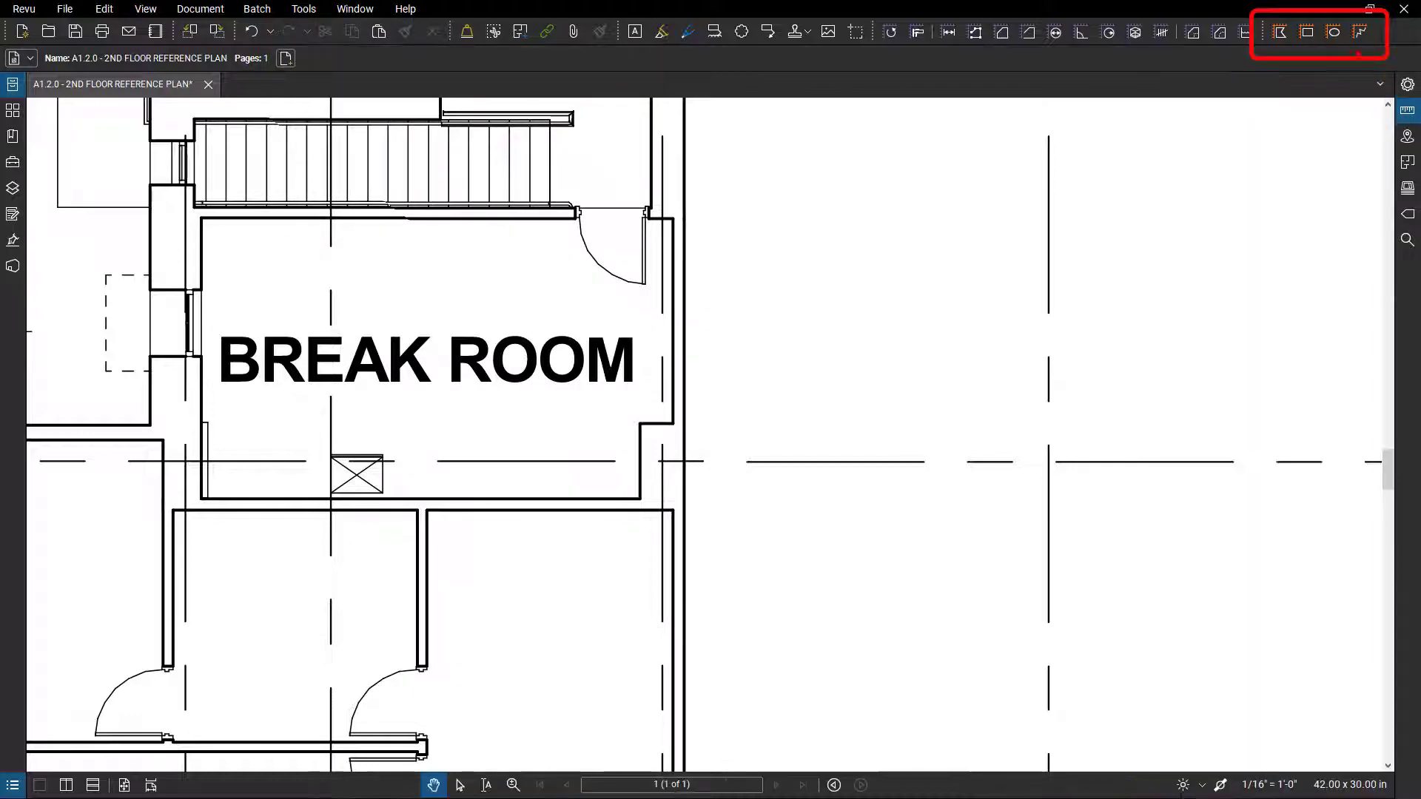
right_click(1383, 34)
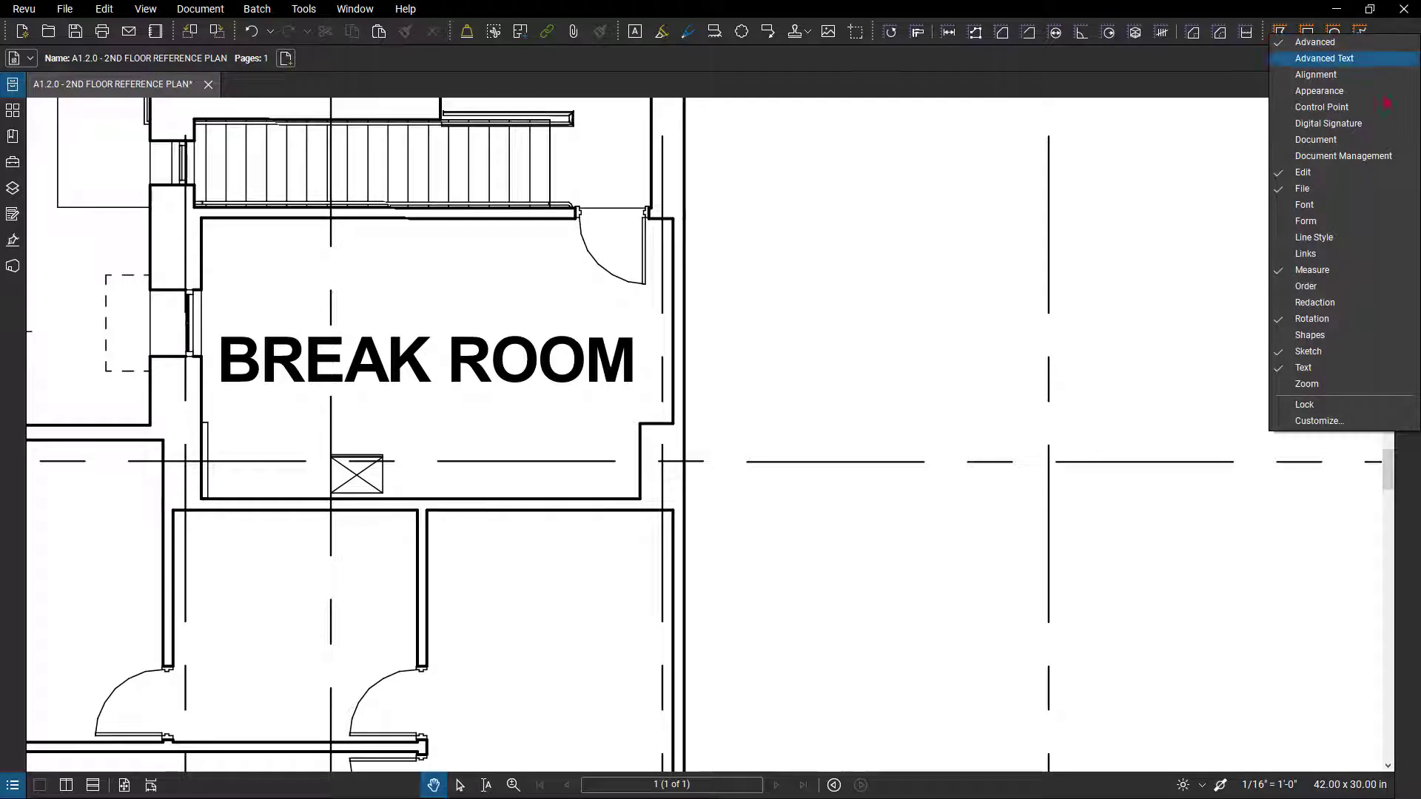
click(1177, 81)
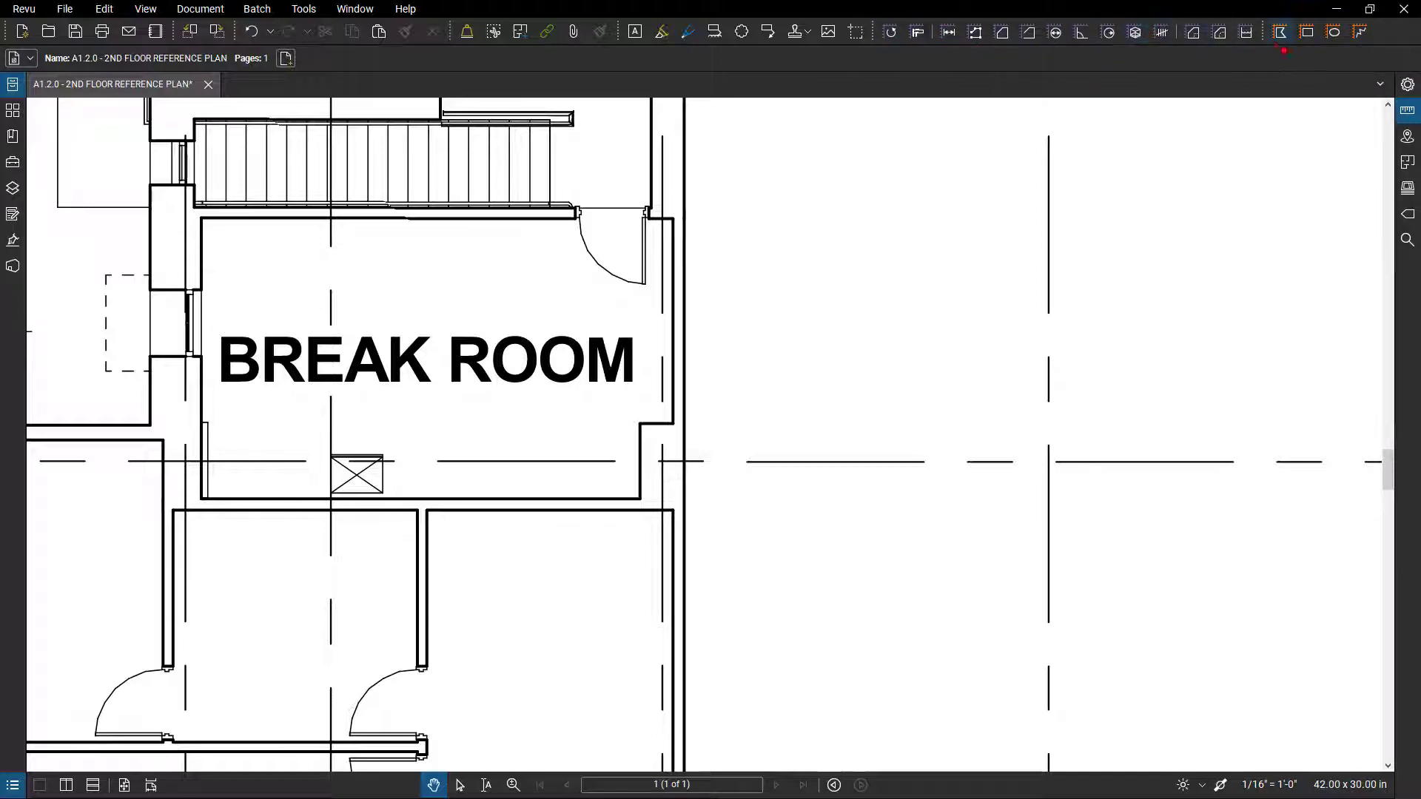
Pick Polygon Sketch to Scale, then reveal the Sketch to Scale shapes under Tools
click(1280, 32)
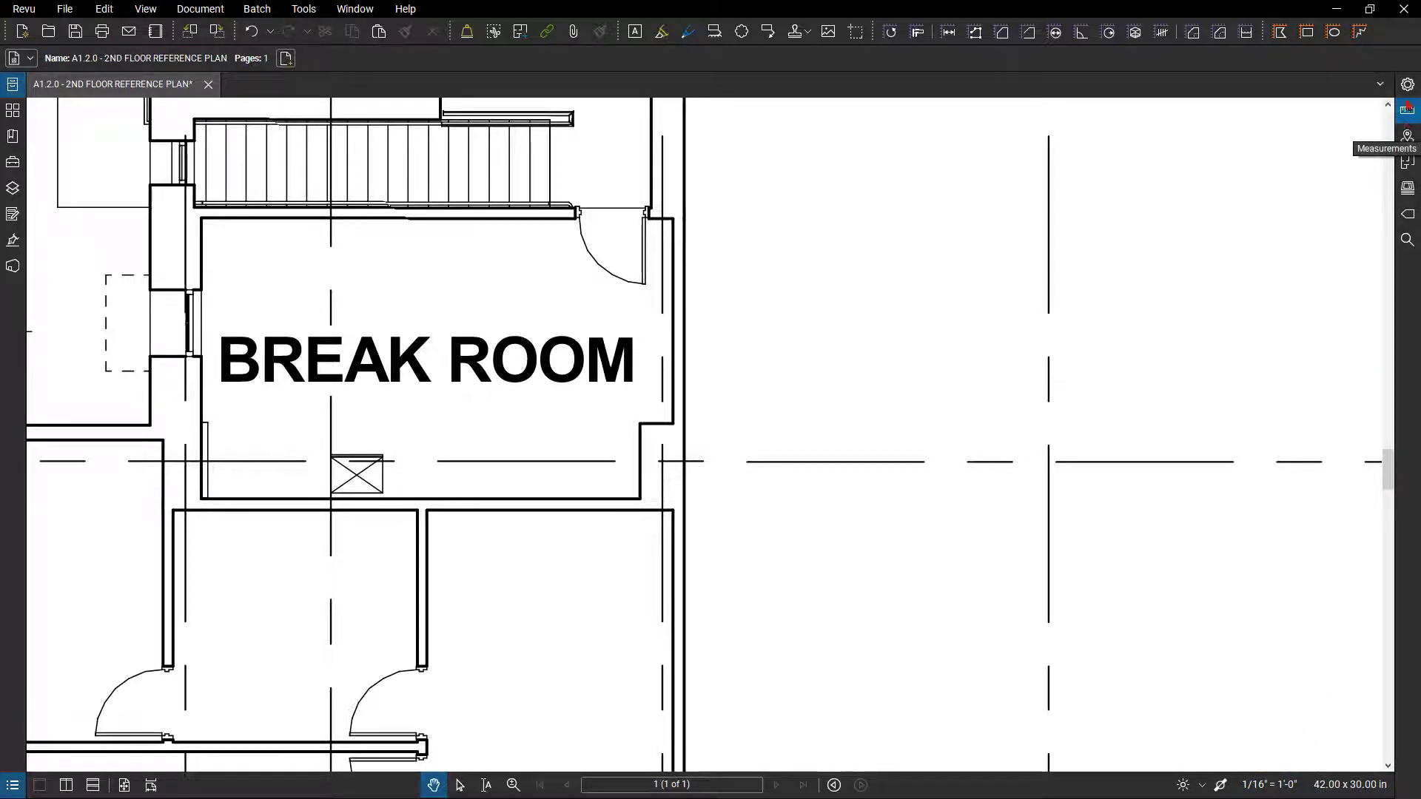
click(321, 11)
mouse_move(342, 88)
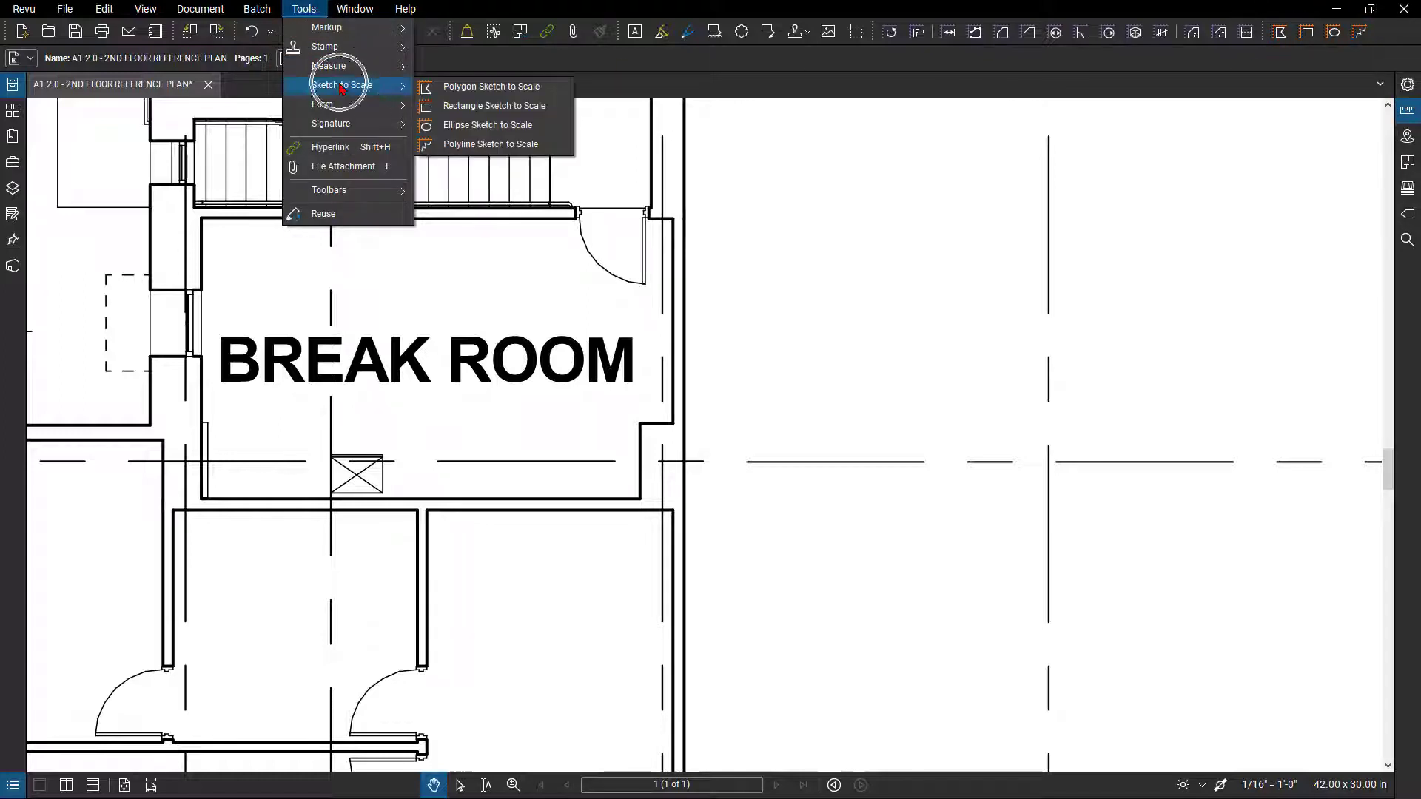
Begin a Rectangle Sketch to Scale with its first corner in the break room, ready for exact dimensions
click(469, 116)
drag(514, 295, 604, 258)
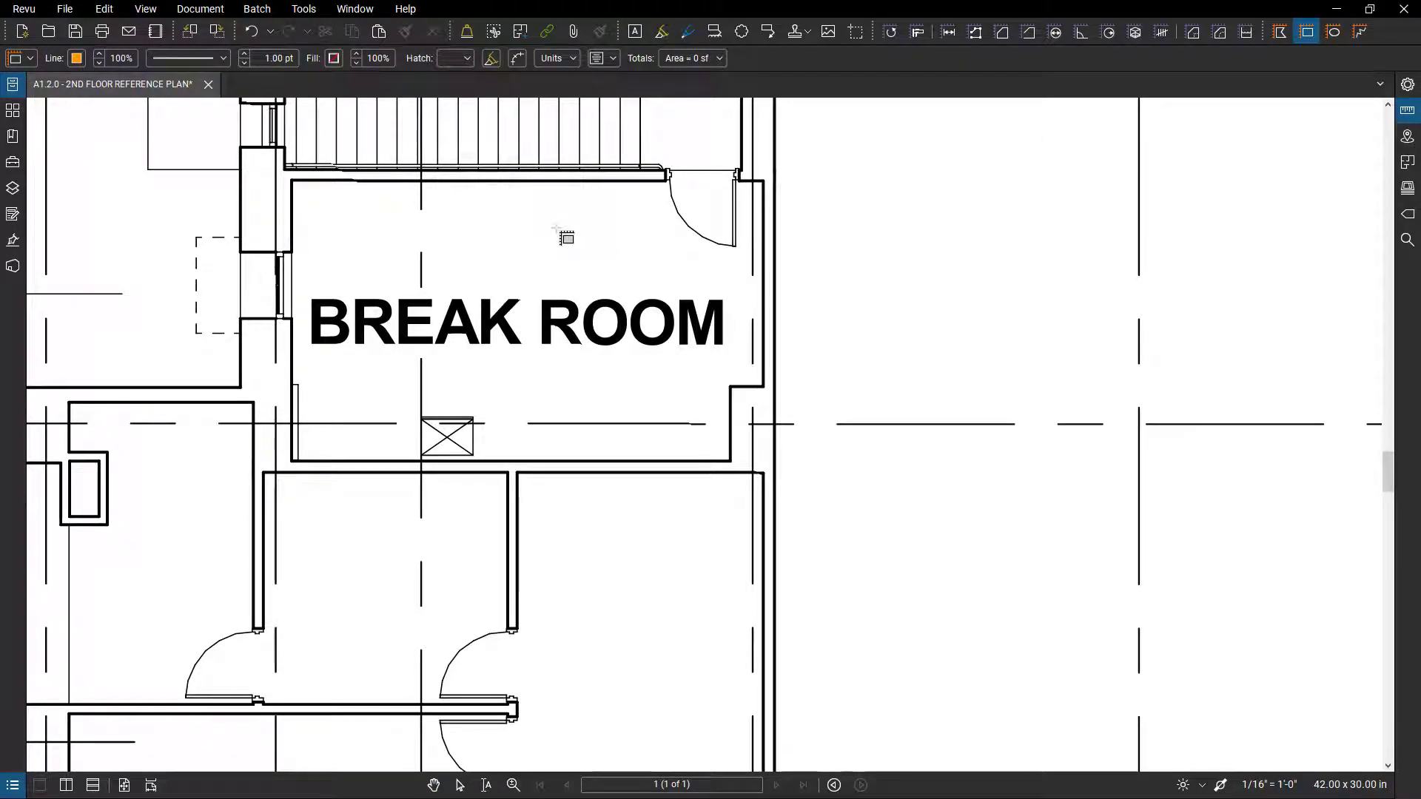
click(377, 259)
key(Tab)
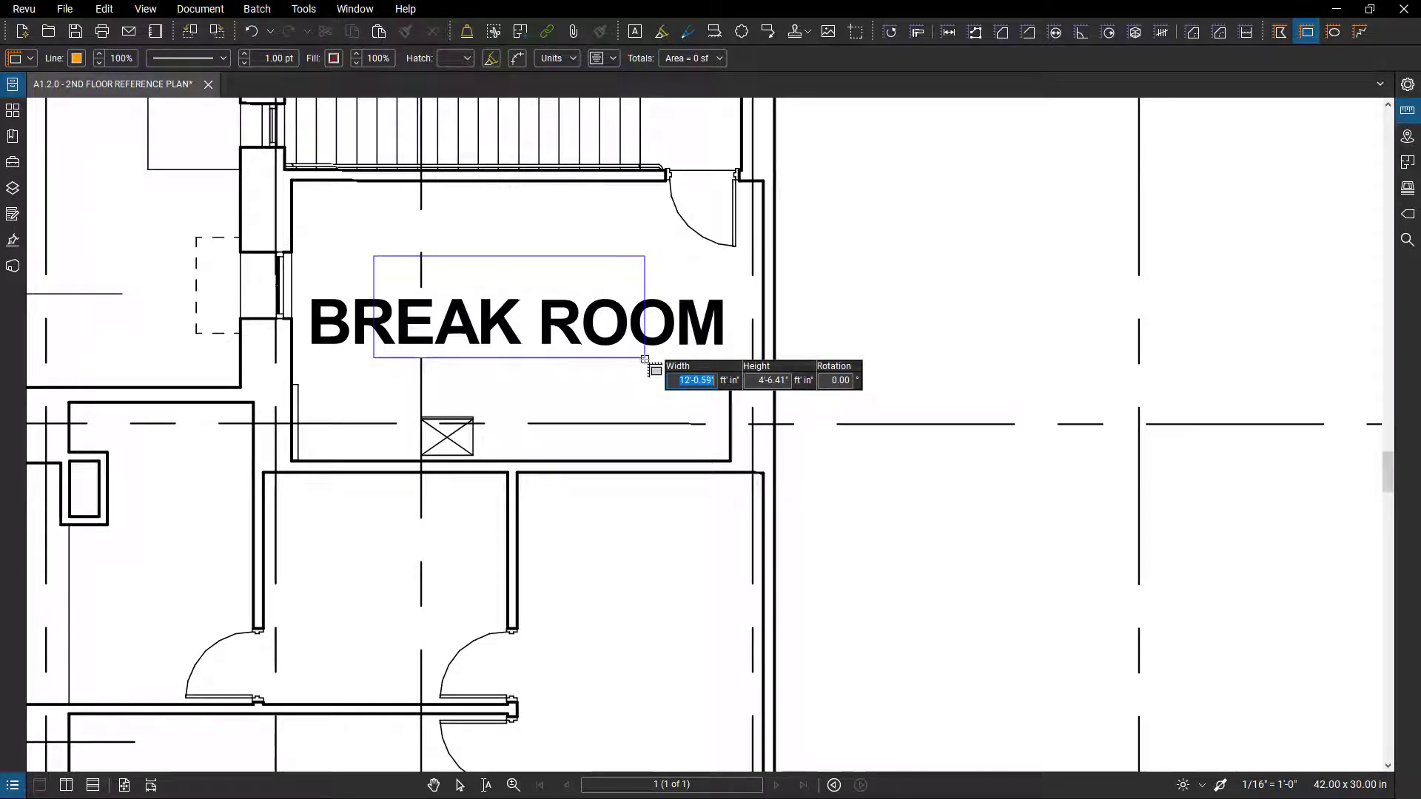
Enter a 10 ft width and 4 ft height to place the 40 sf rectangle
text(1)
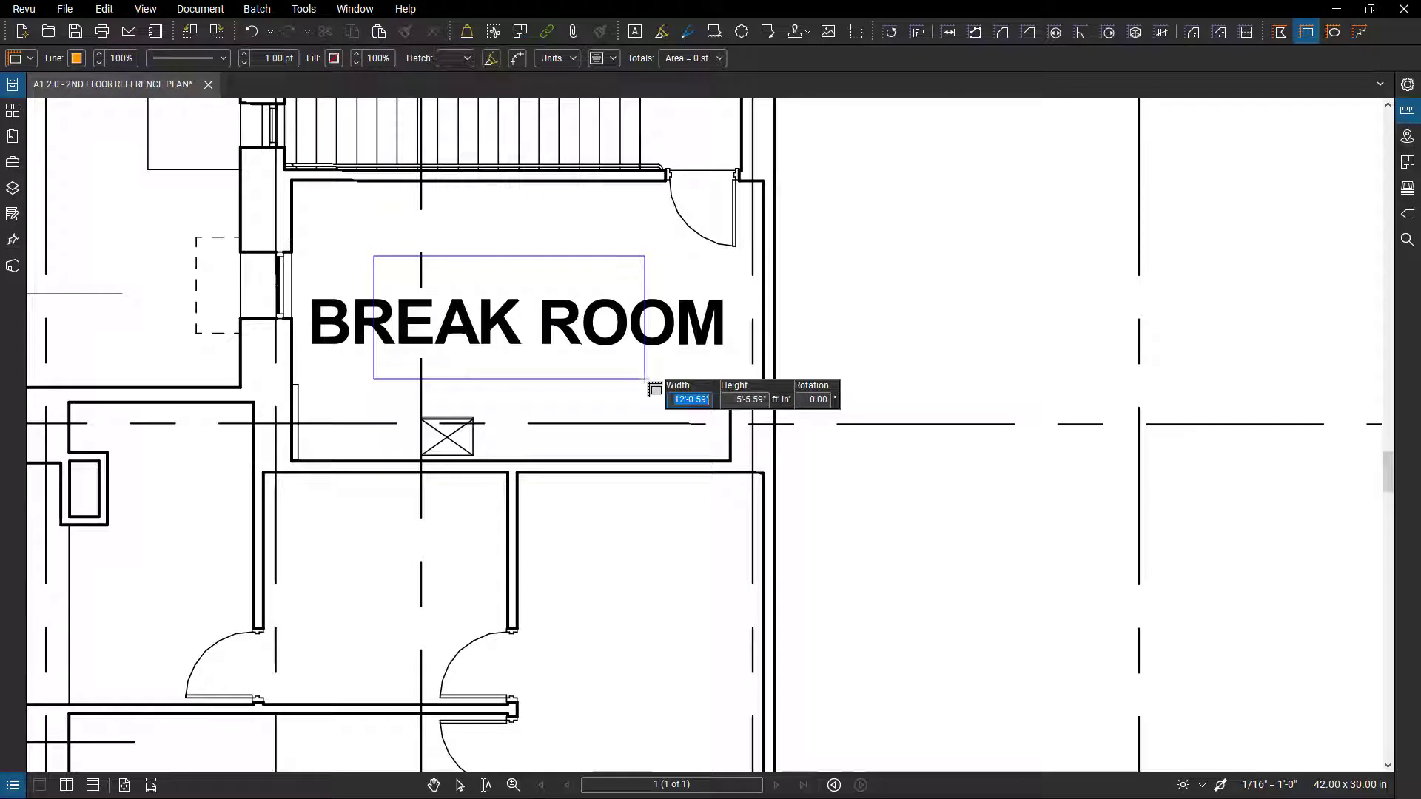
text(10)
key(Tab)
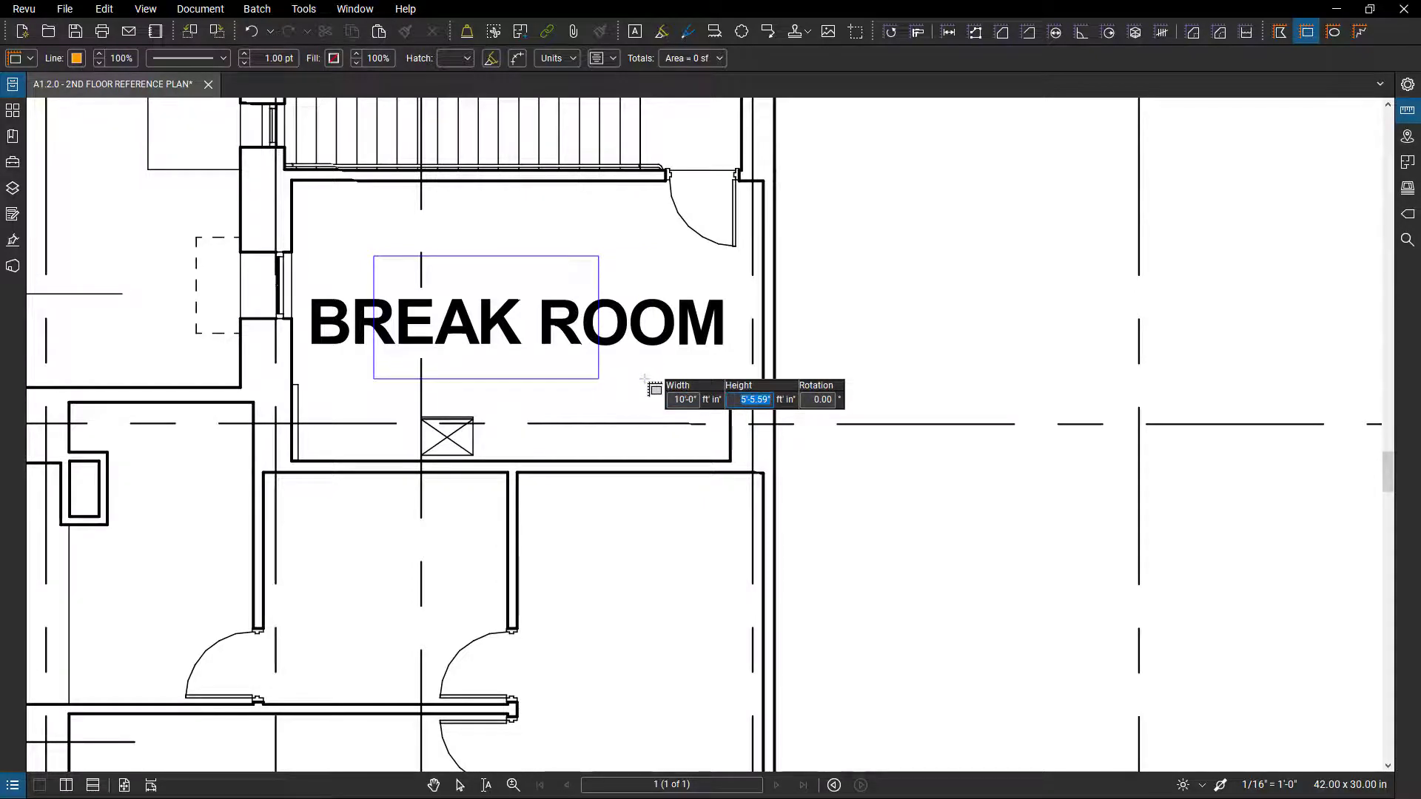
text(5)
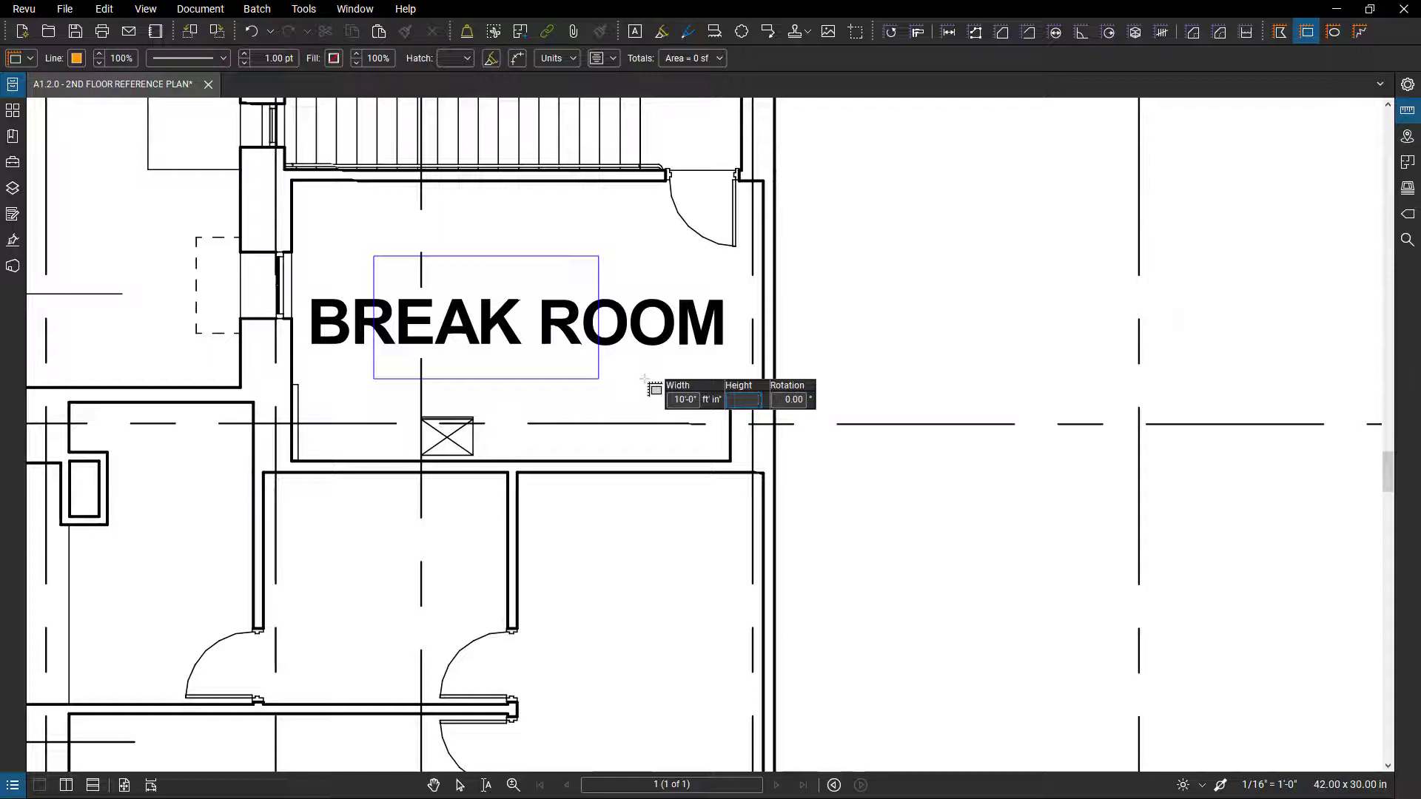
key(Return)
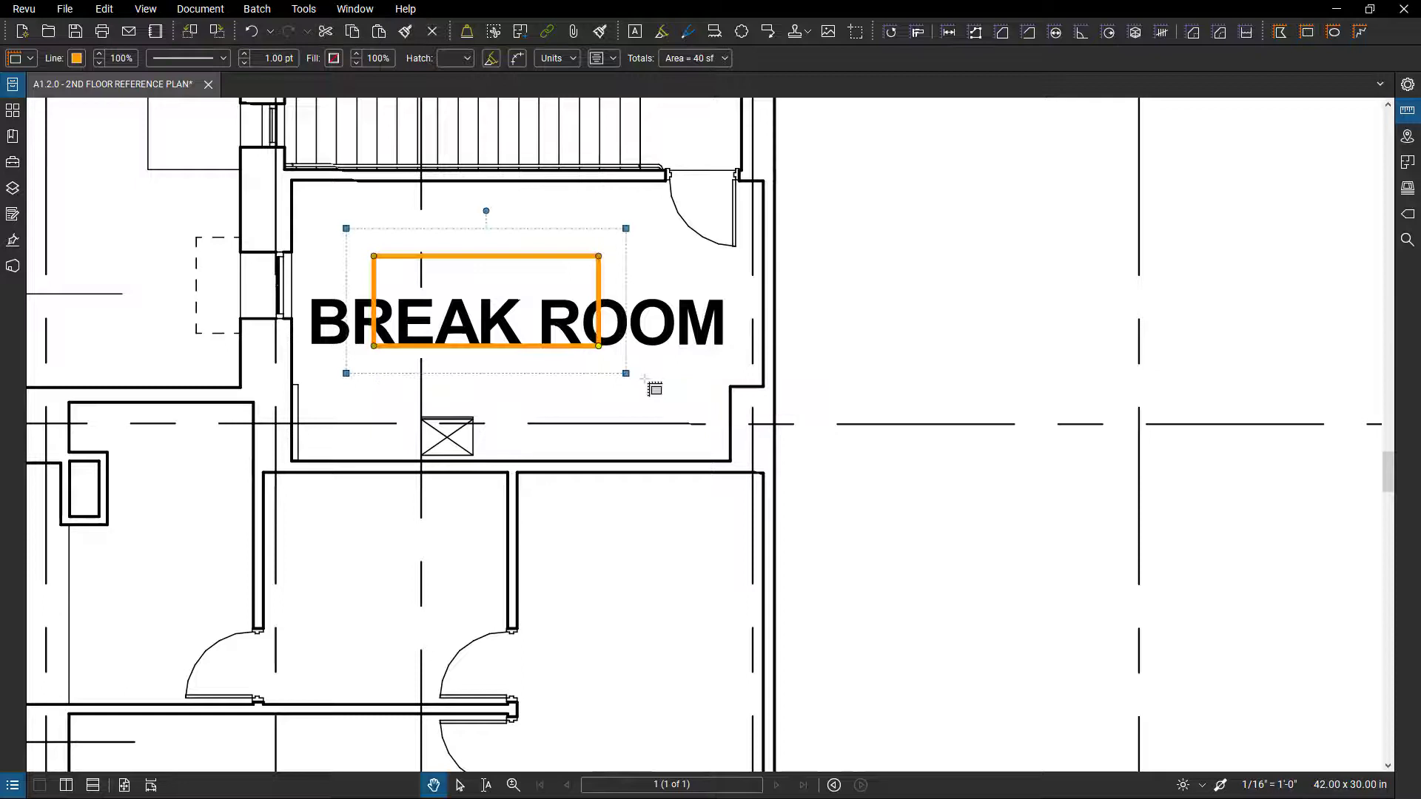
Nudge the rectangle down-right and give it an orange 10% Dots hatch fill
drag(437, 257, 471, 274)
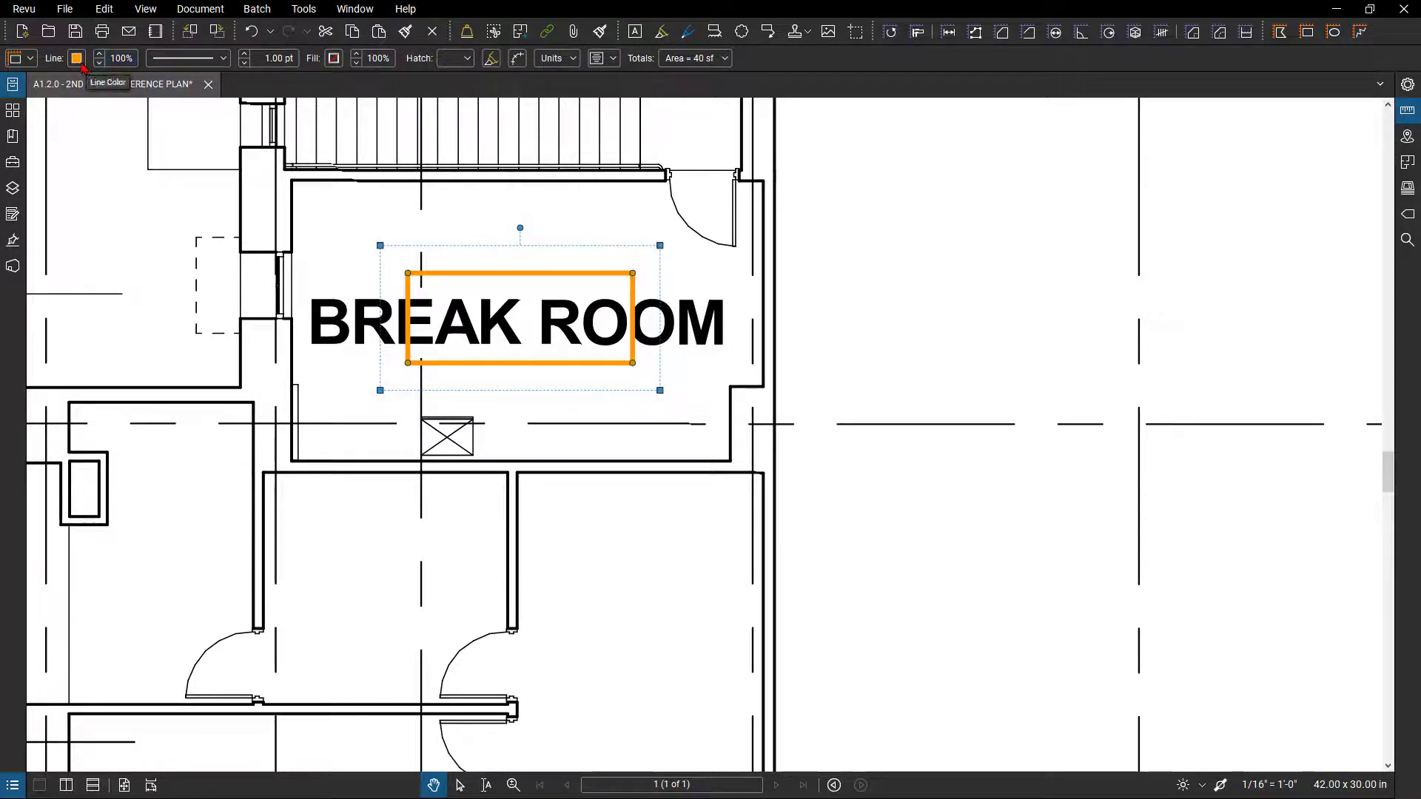
click(179, 62)
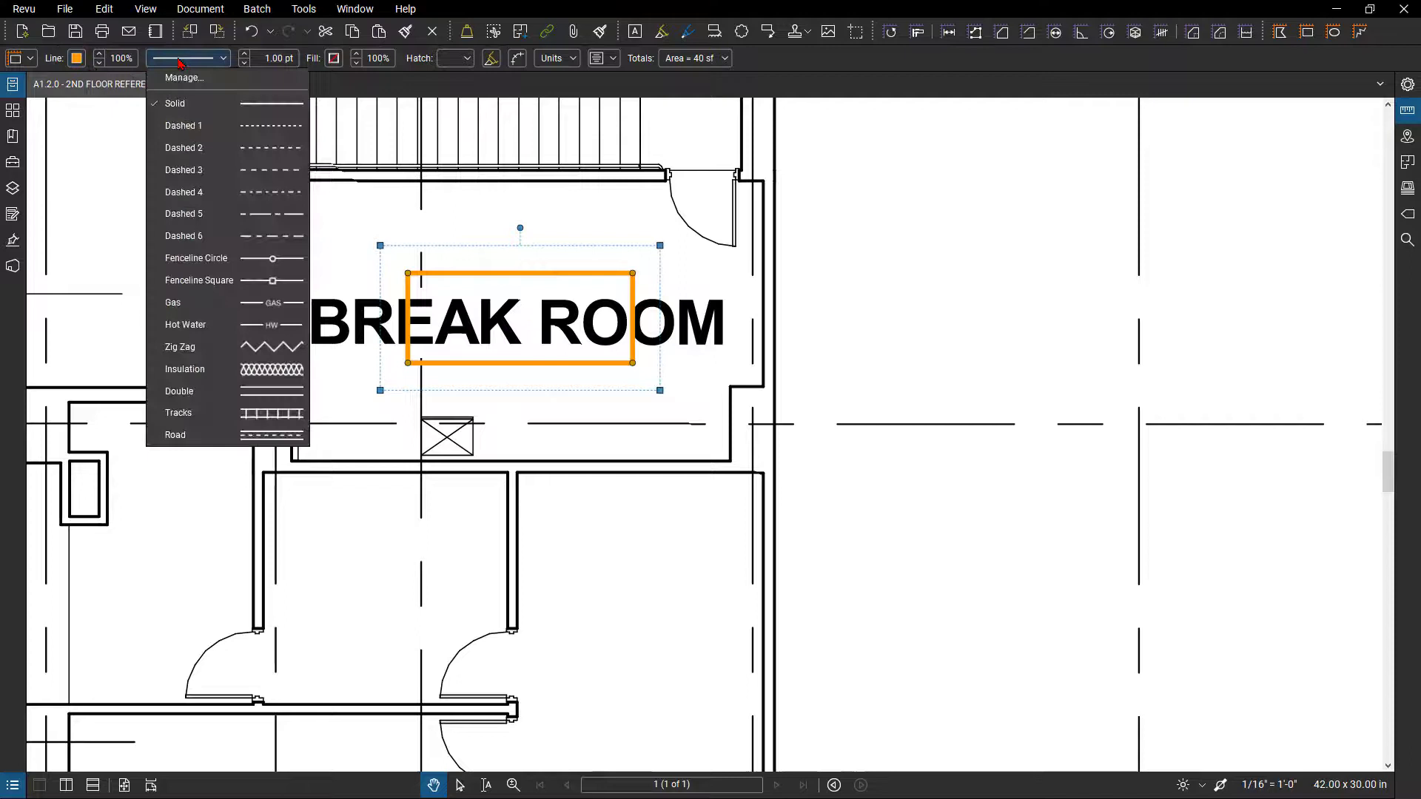
click(455, 58)
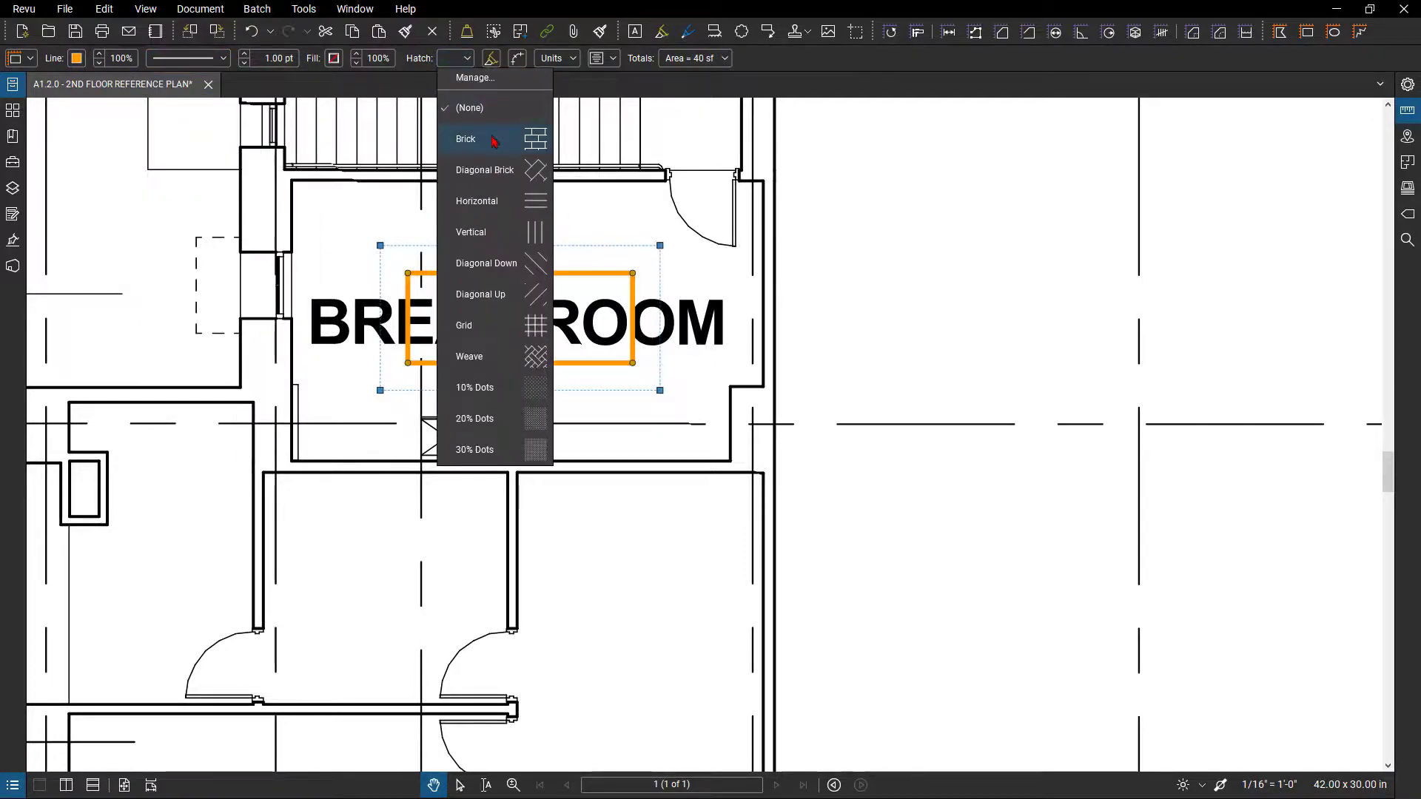
click(509, 391)
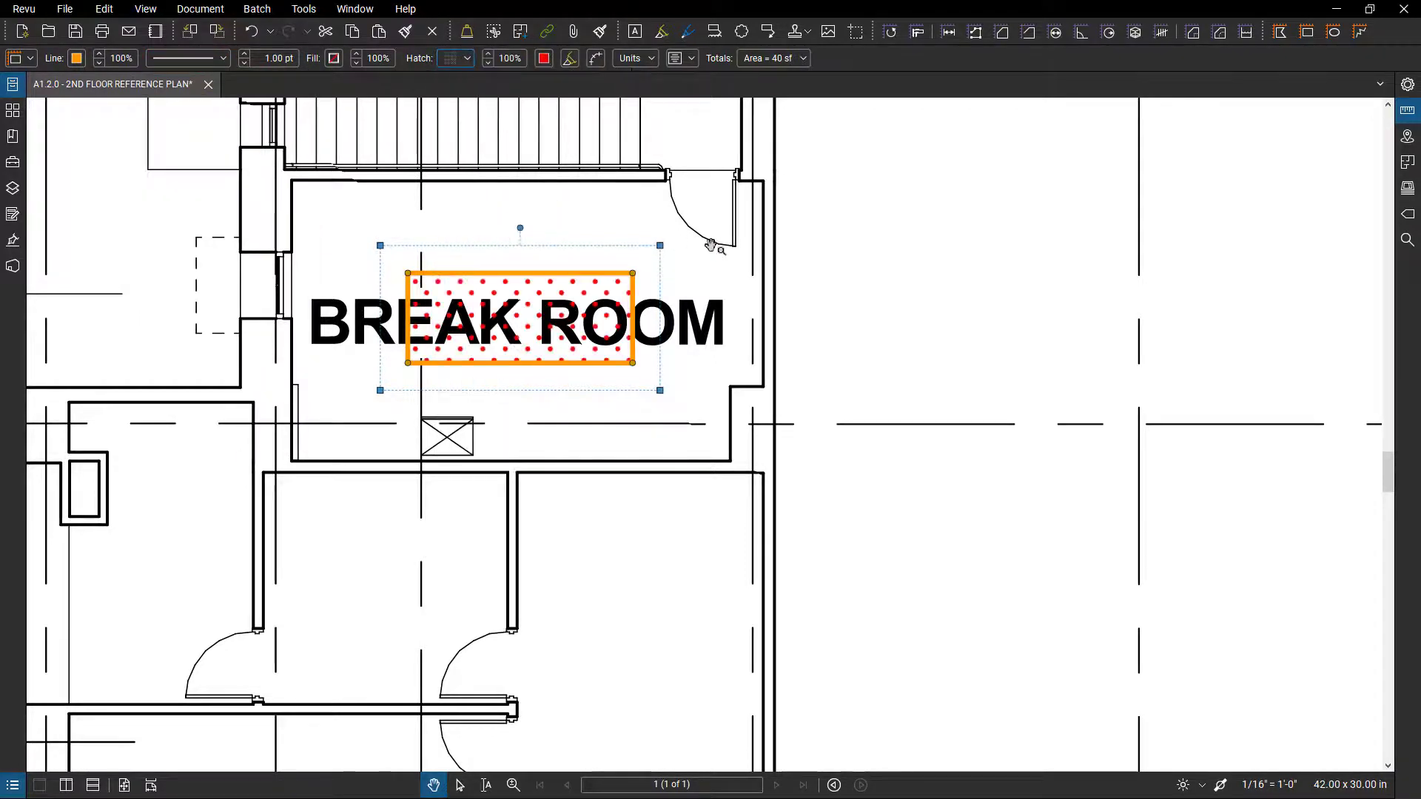
click(544, 57)
click(564, 127)
click(553, 278)
click(772, 61)
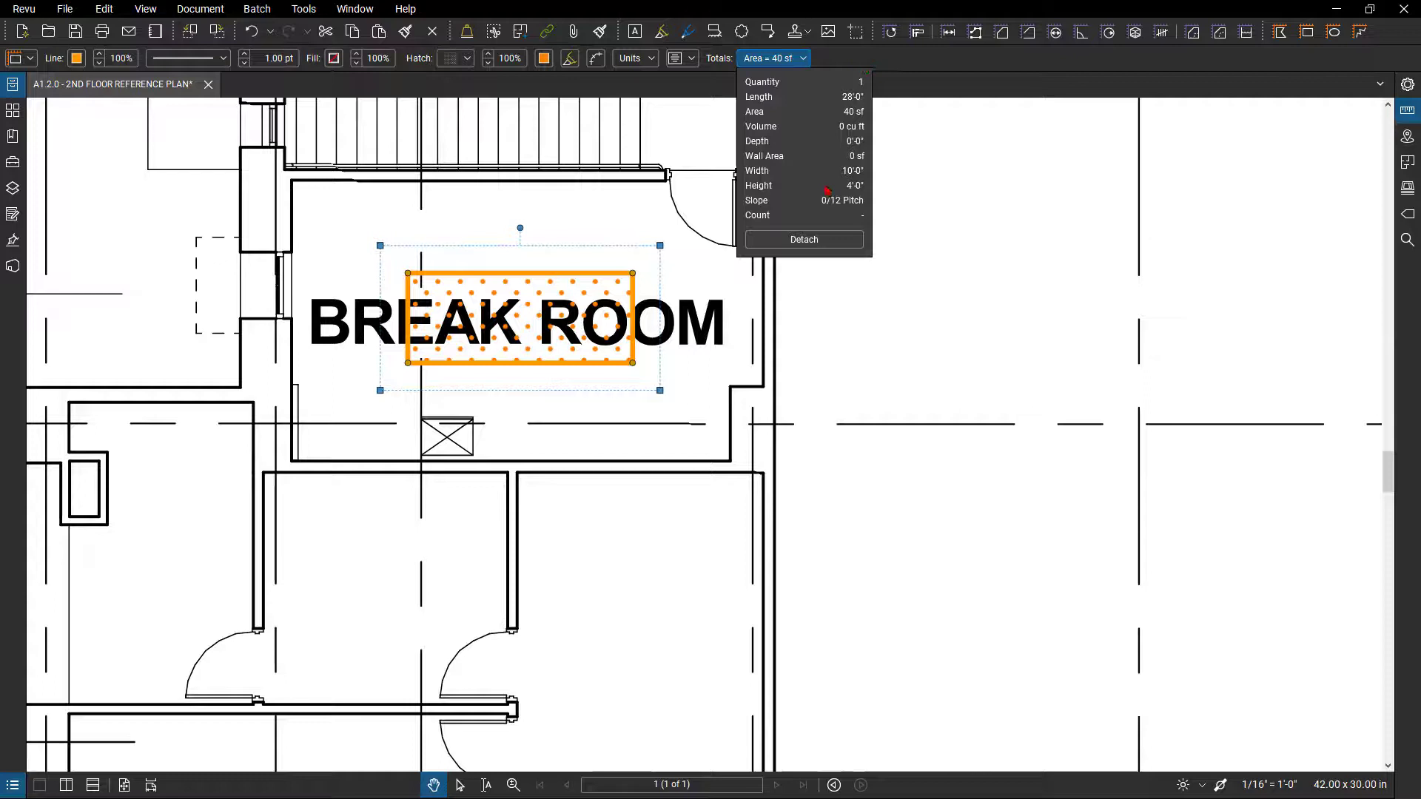
click(637, 59)
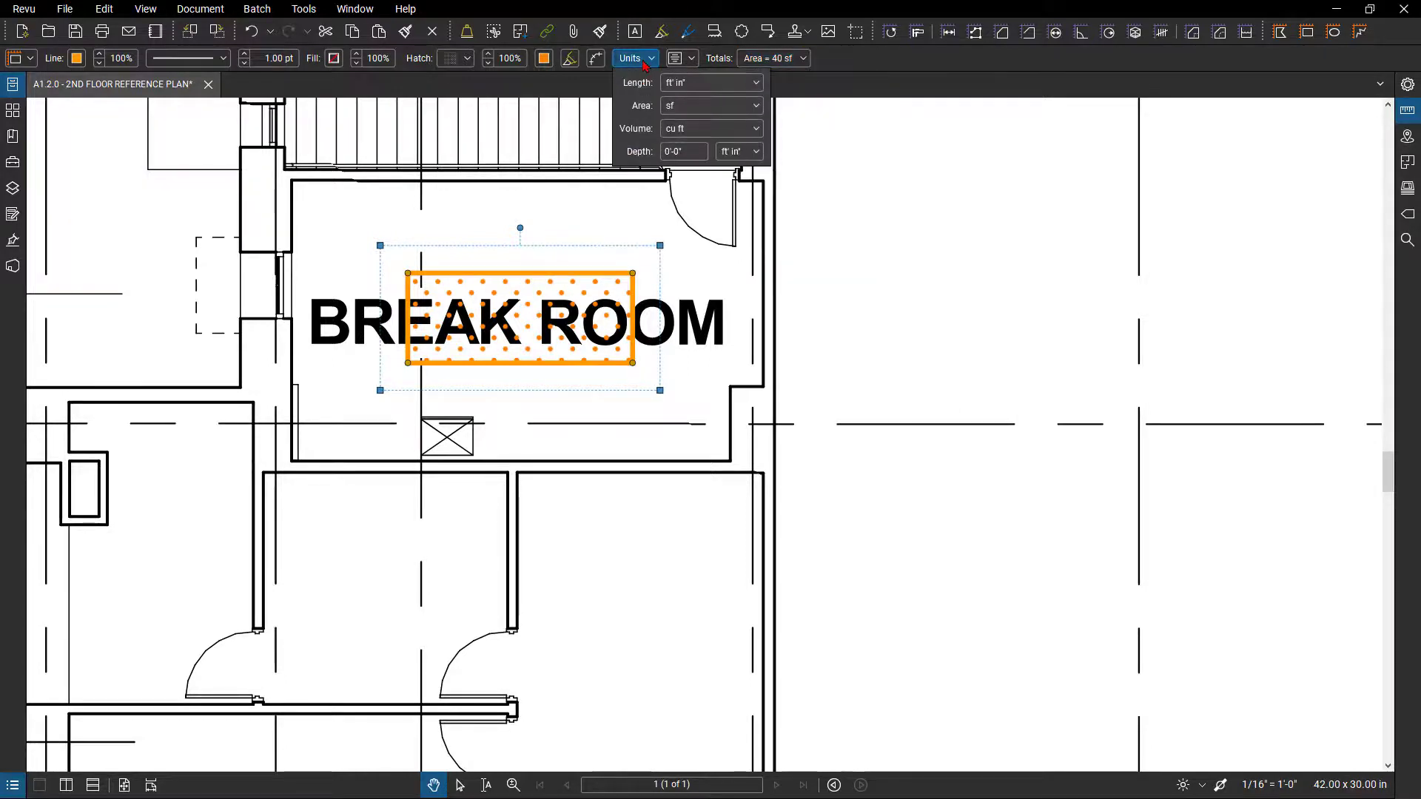